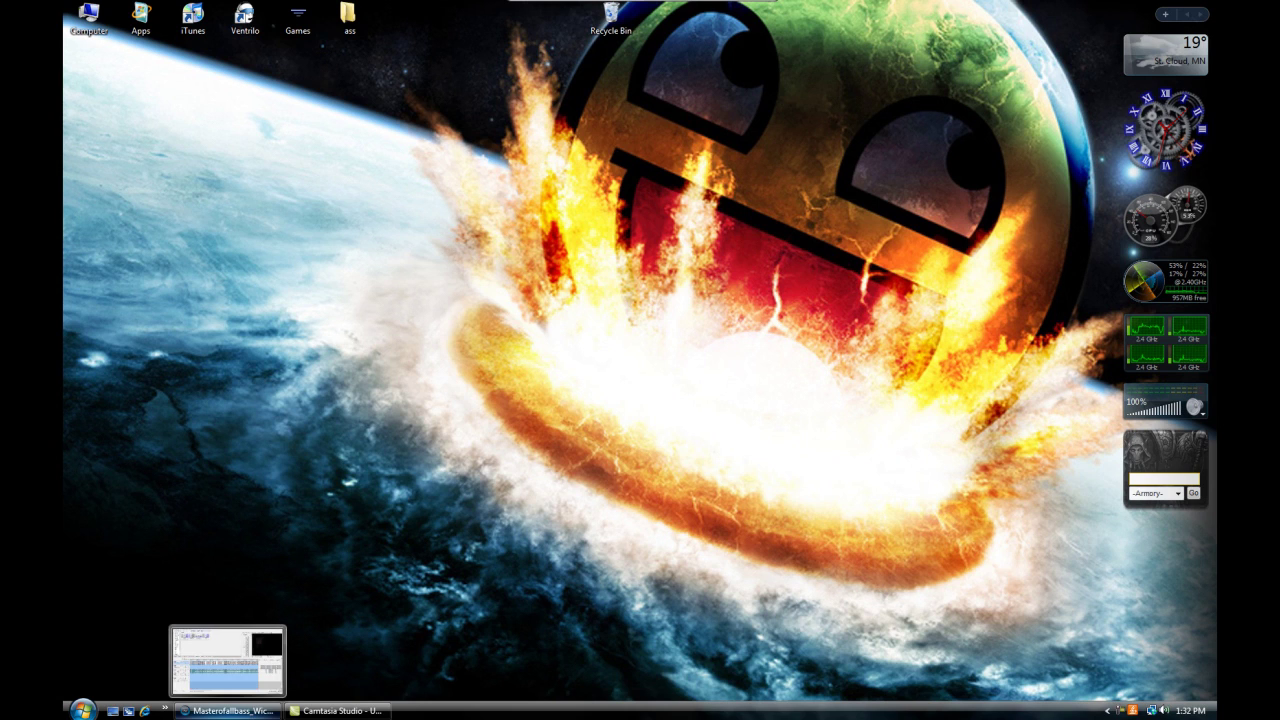
Step: Restore Vegas and select the whole timeline, from 00:00:20;14 back to the start
left_click(228, 710)
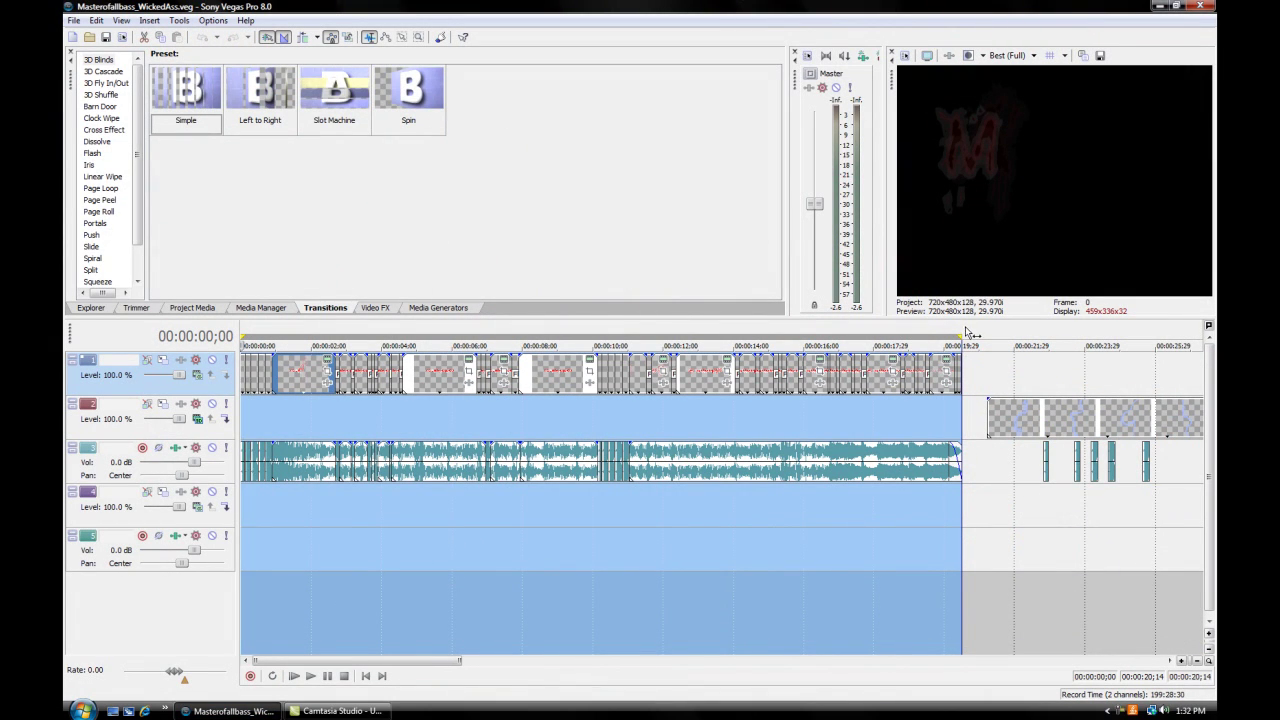
left_click_drag(967, 333, 685, 338)
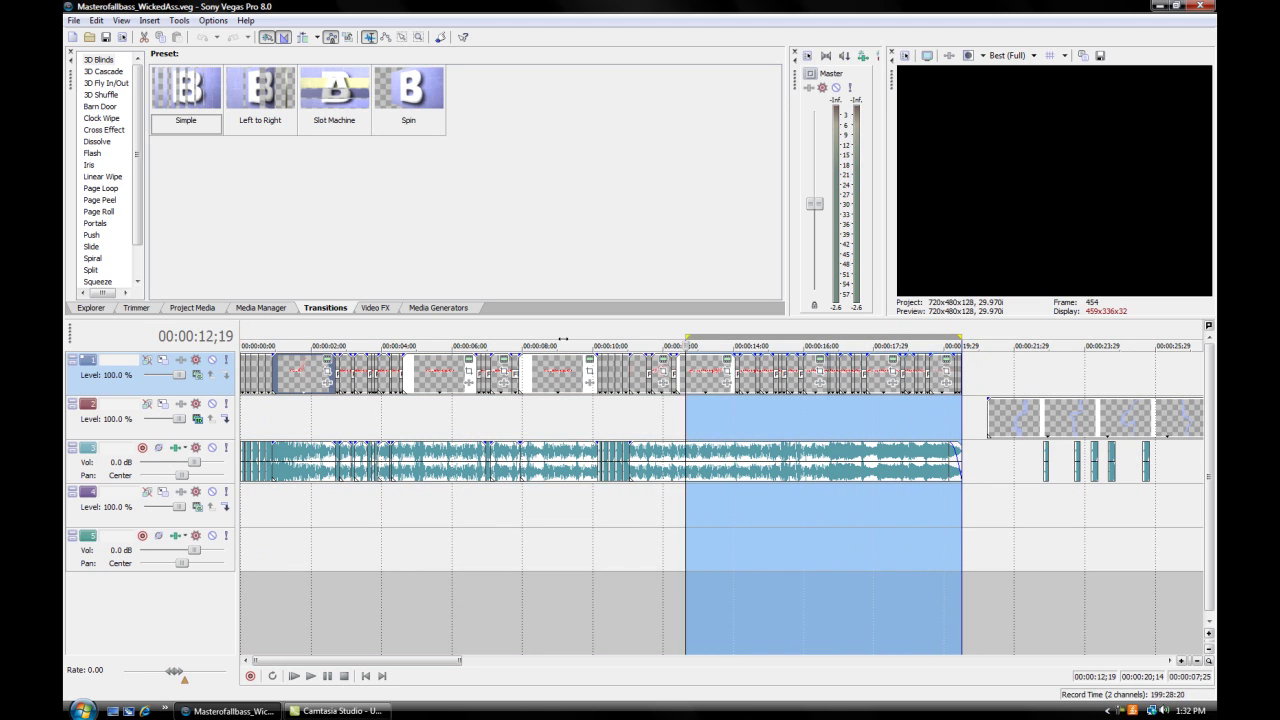
left_click_drag(563, 340, 240, 340)
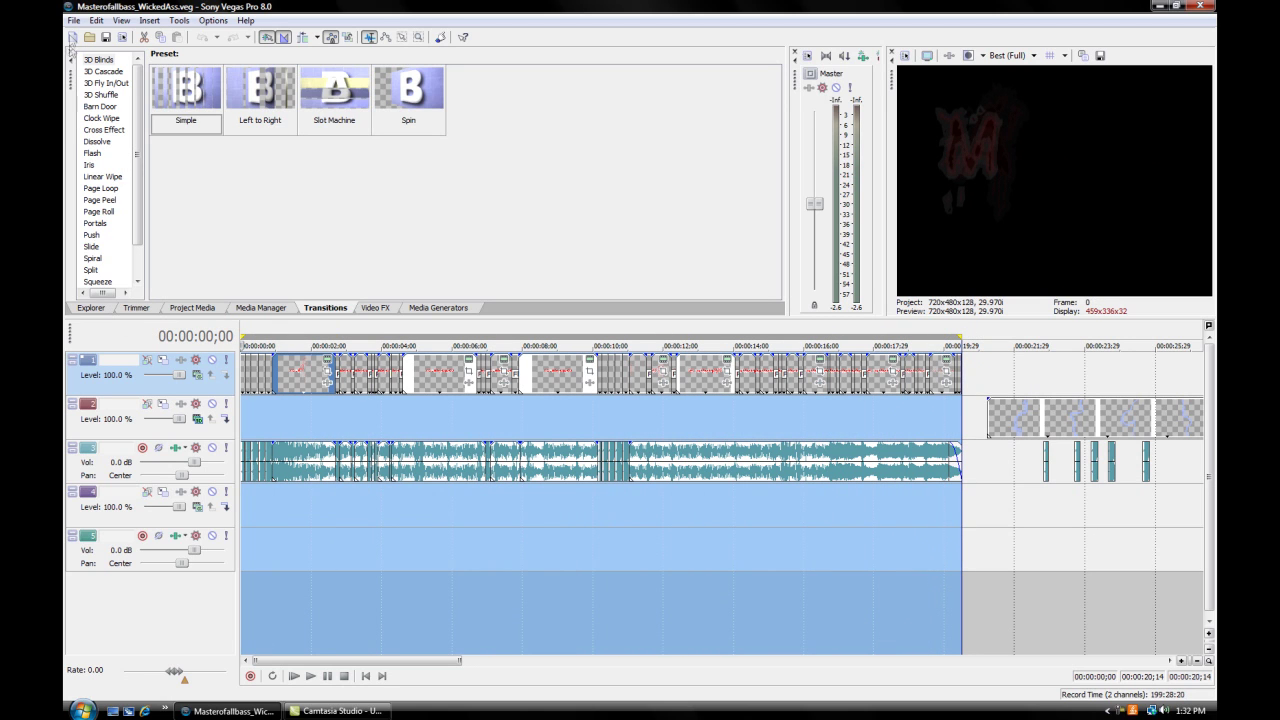
left_click(74, 20)
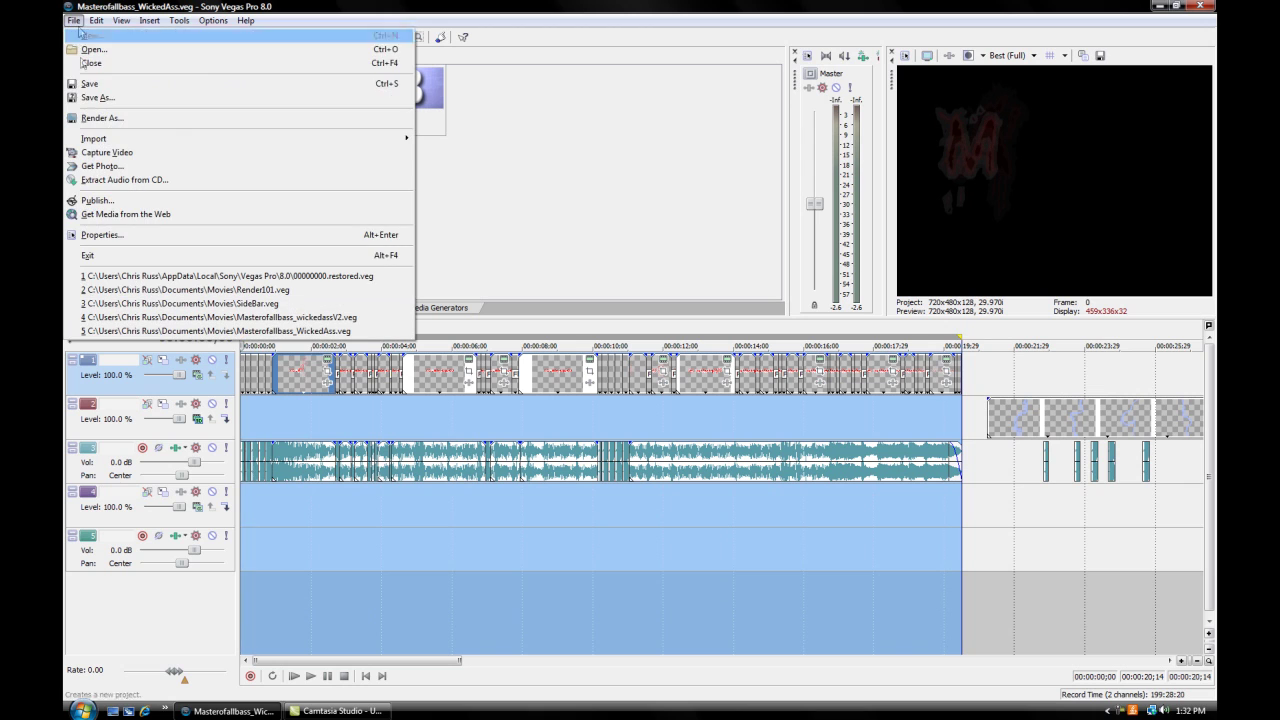
Step: Render as Windows Media Video using the 6.7 Mbps HD 1080-25p Video template, then customise it
left_click(101, 118)
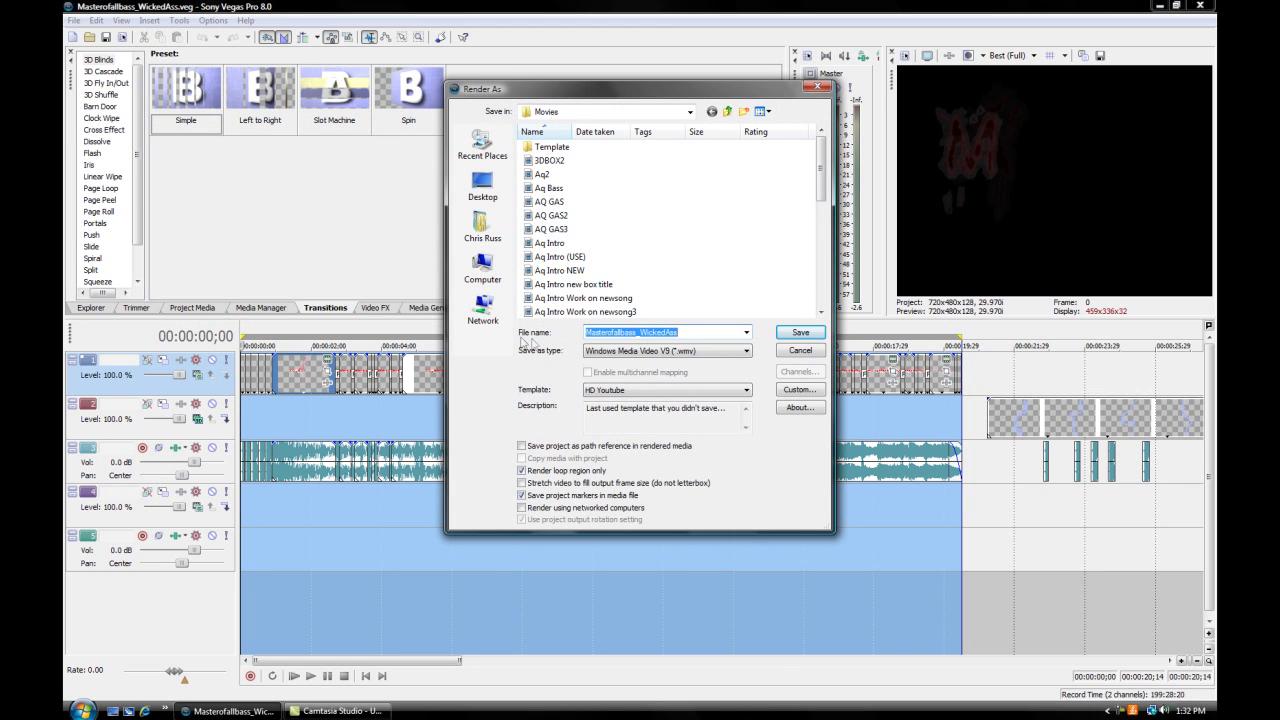
left_click(684, 331)
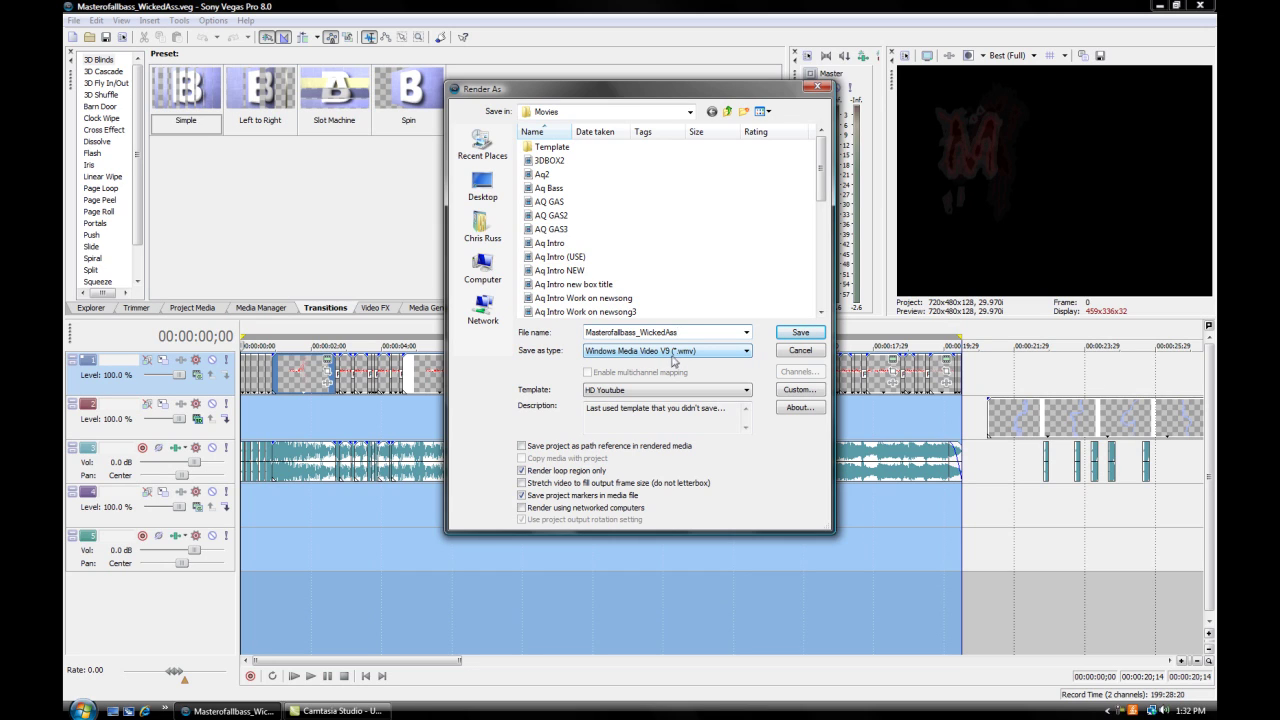
left_click(656, 393)
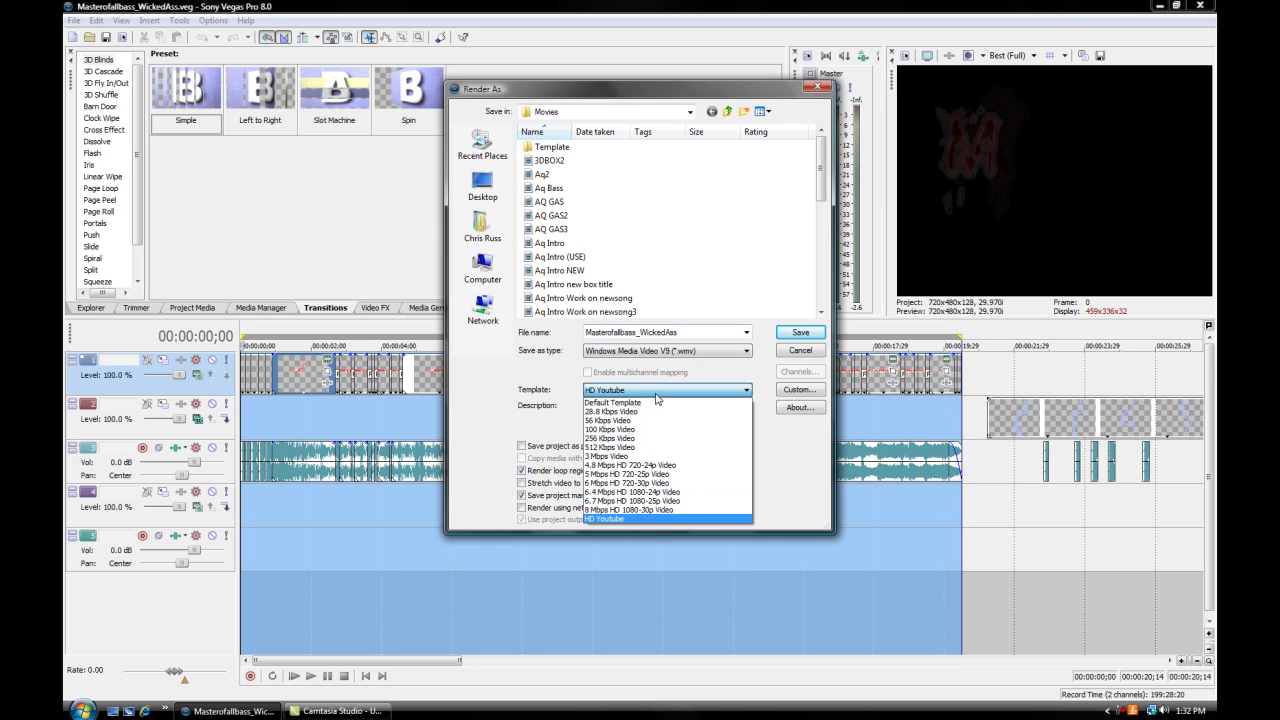
left_click(642, 502)
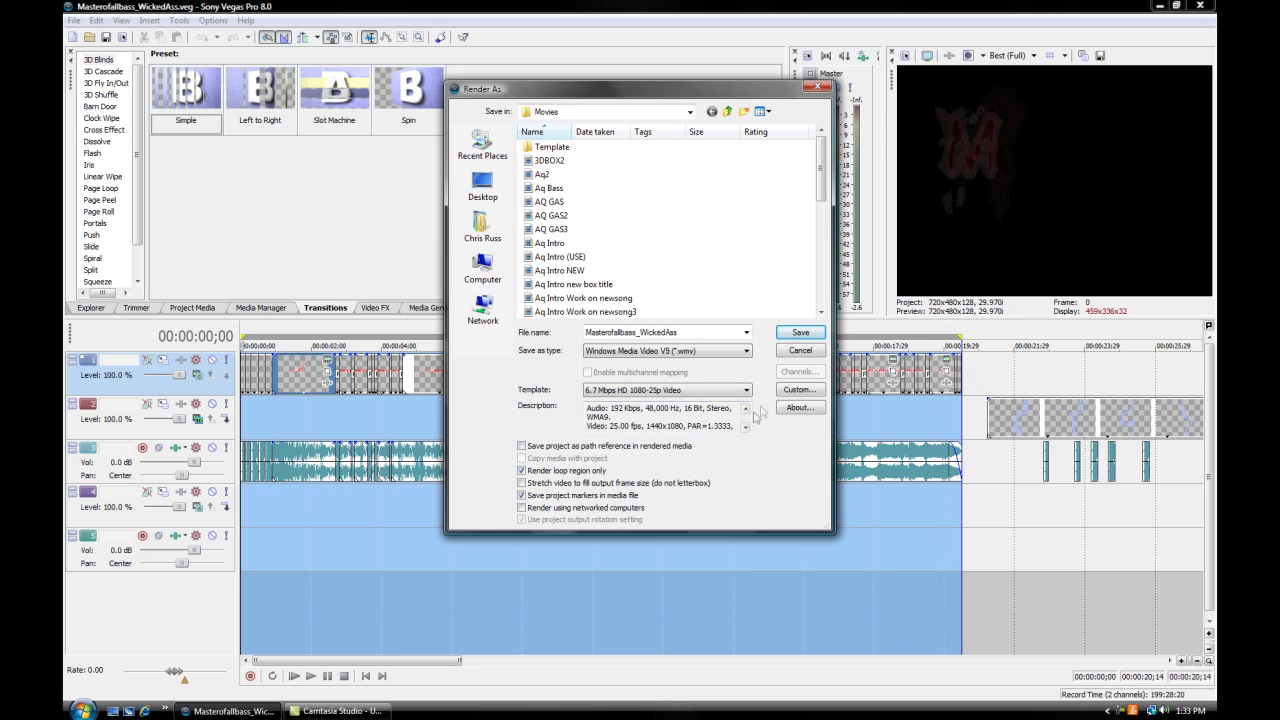
left_click(783, 395)
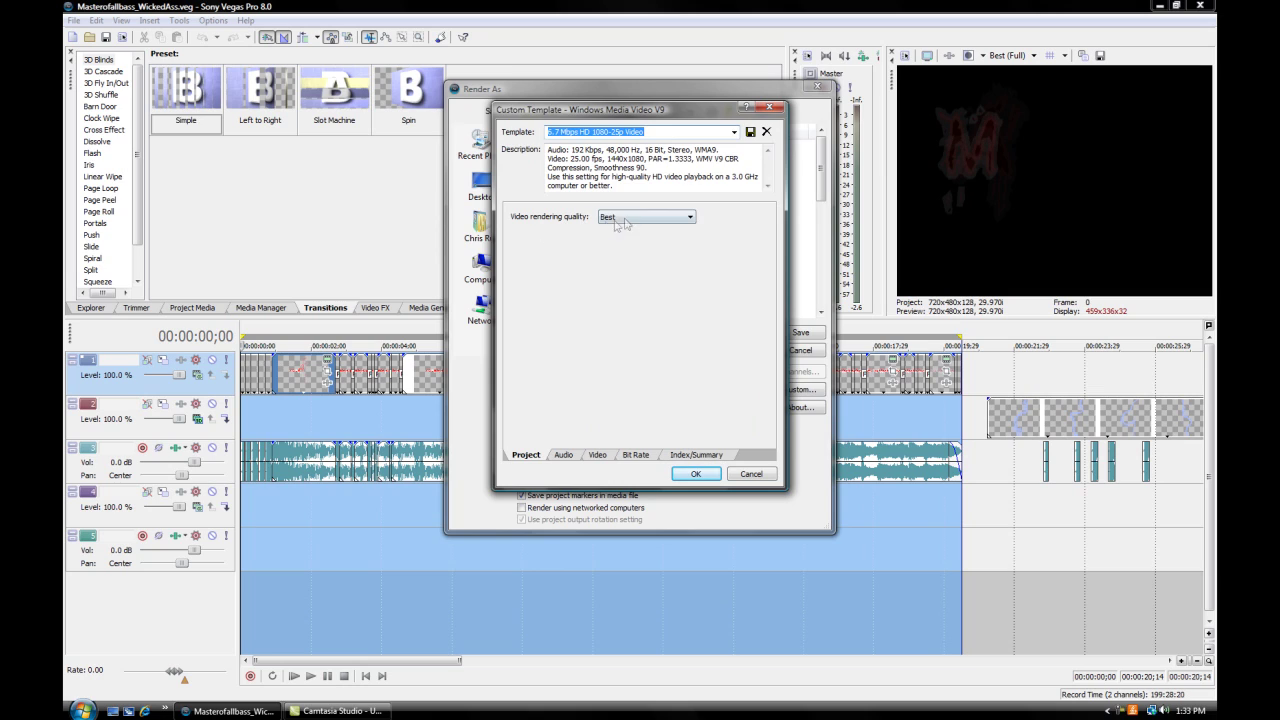
Step: Keep Best quality and set audio to WMA 10 Professional, 256 kbps, 96 kHz, 2-channel 24-bit CBR
left_click(624, 221)
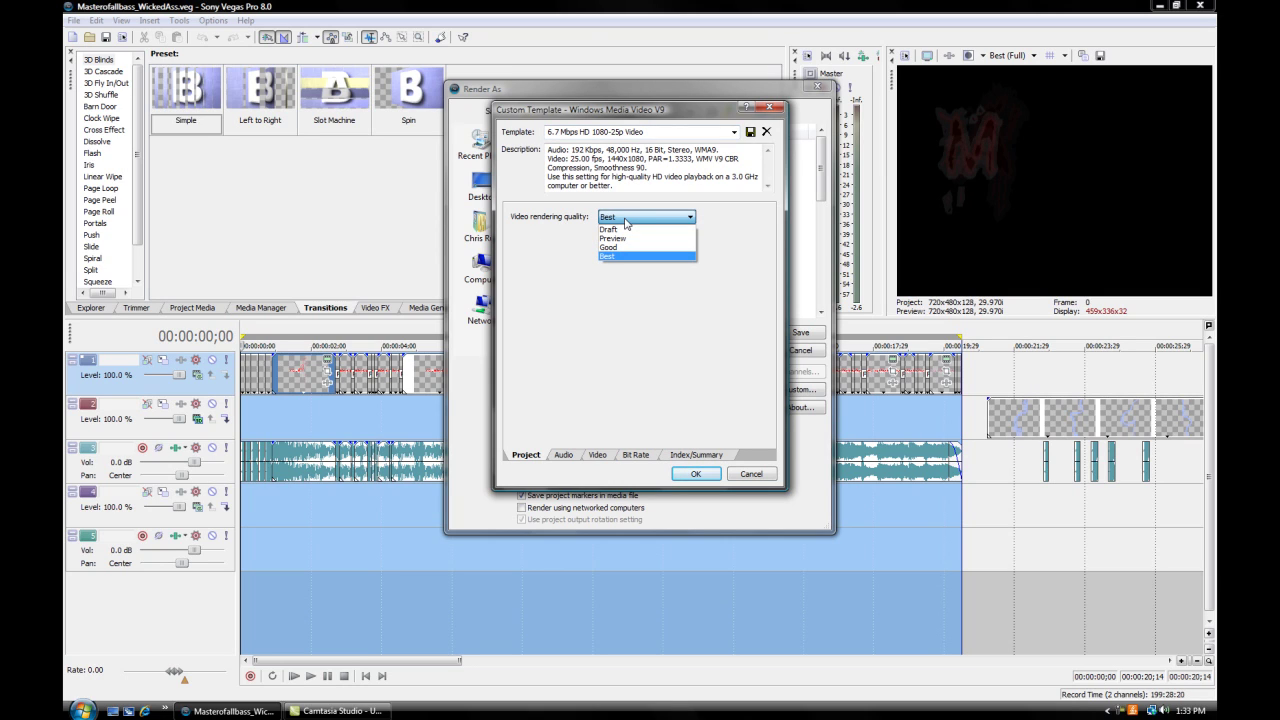
left_click(610, 256)
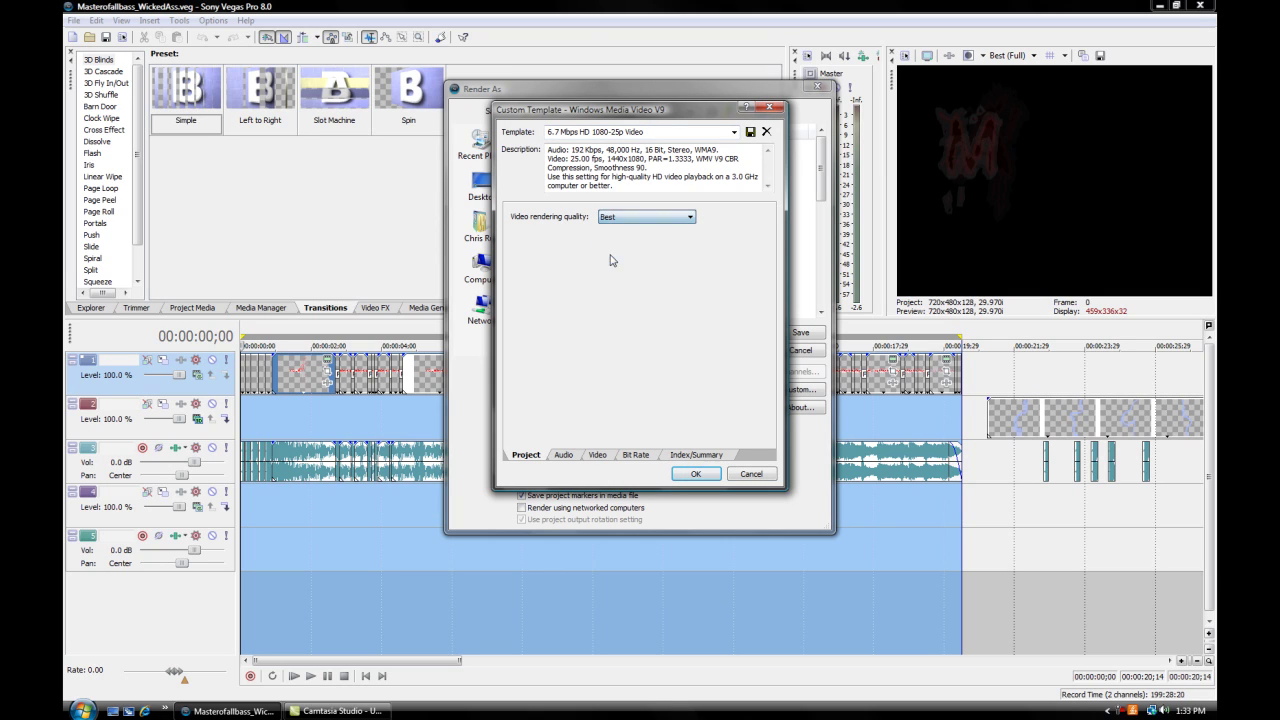
left_click(564, 464)
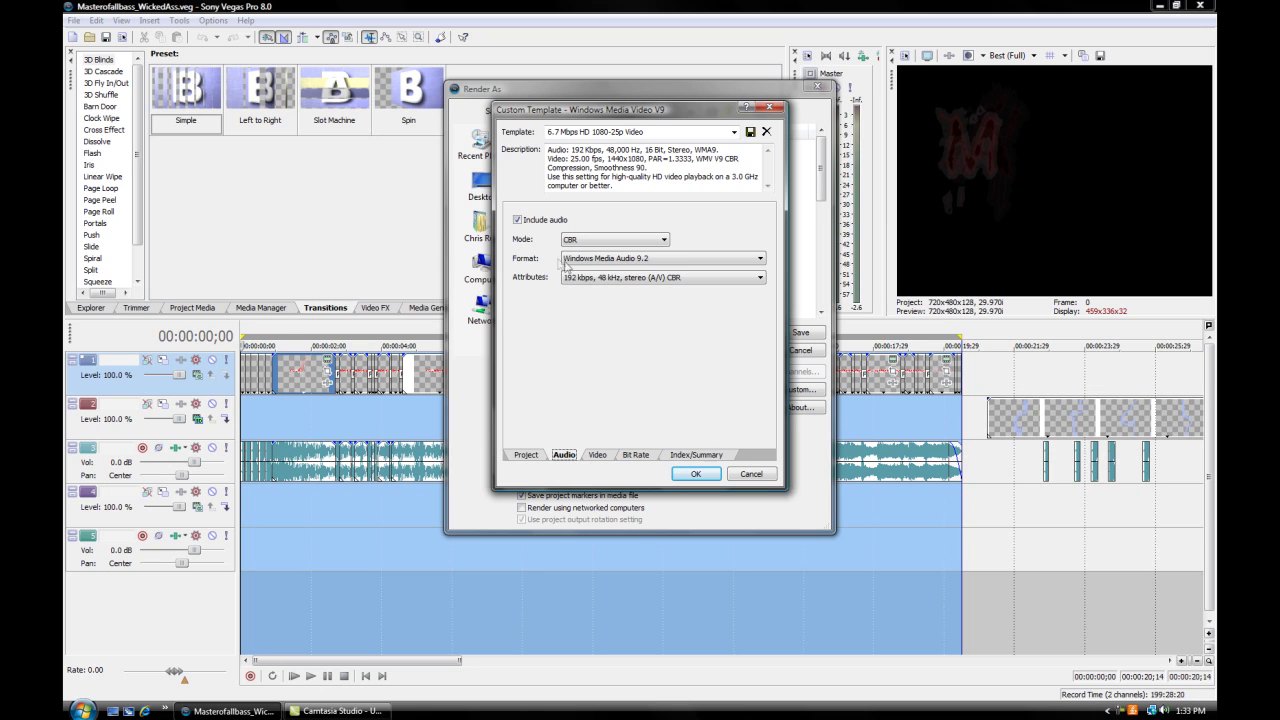
left_click(648, 259)
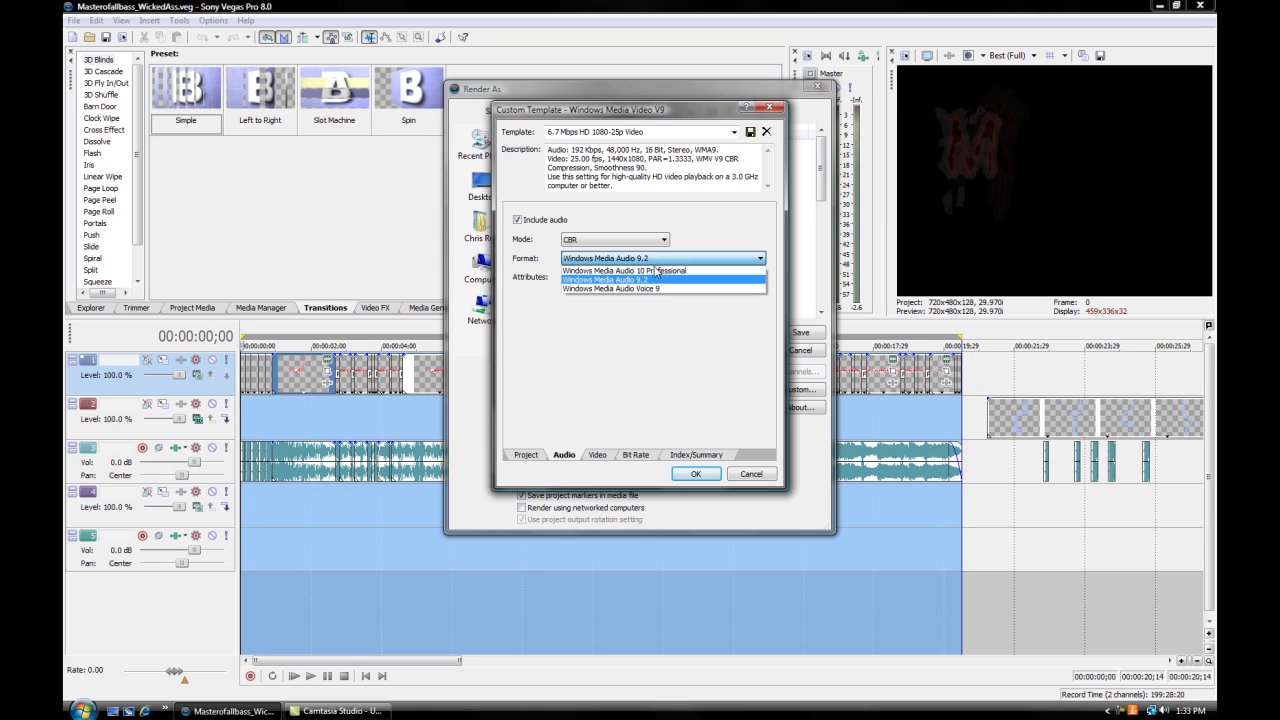
left_click(658, 271)
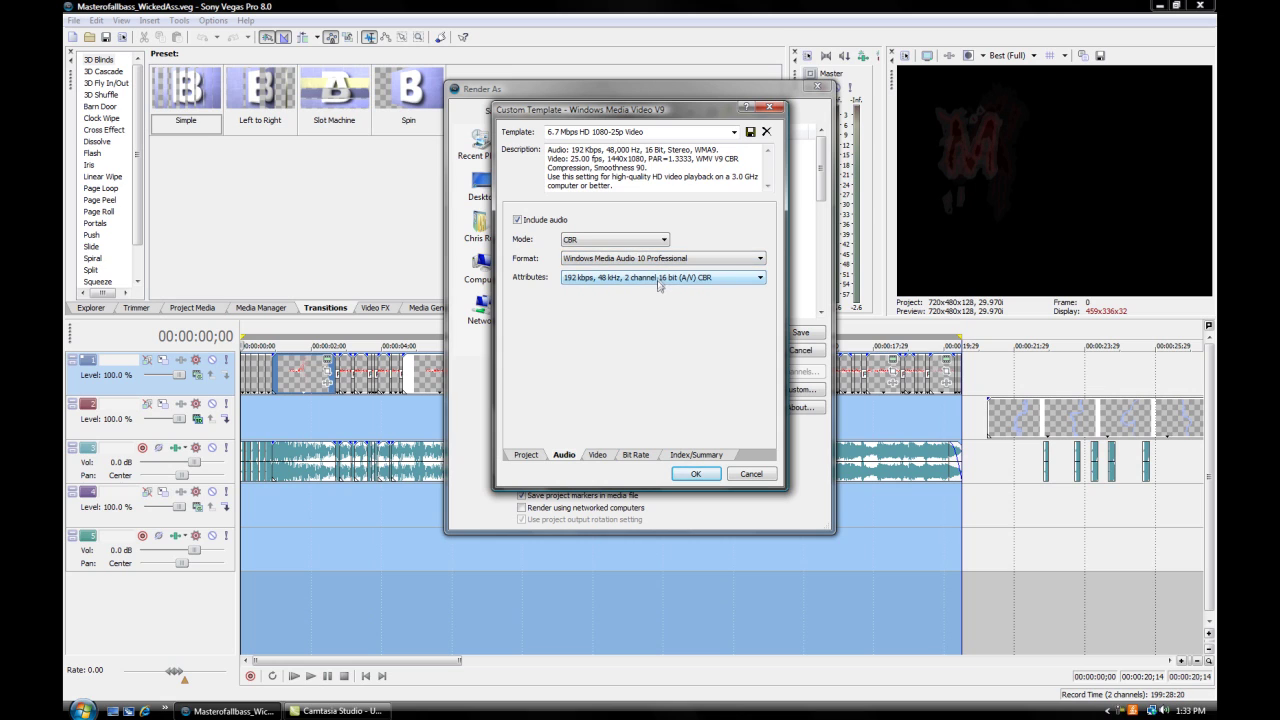
left_click(657, 278)
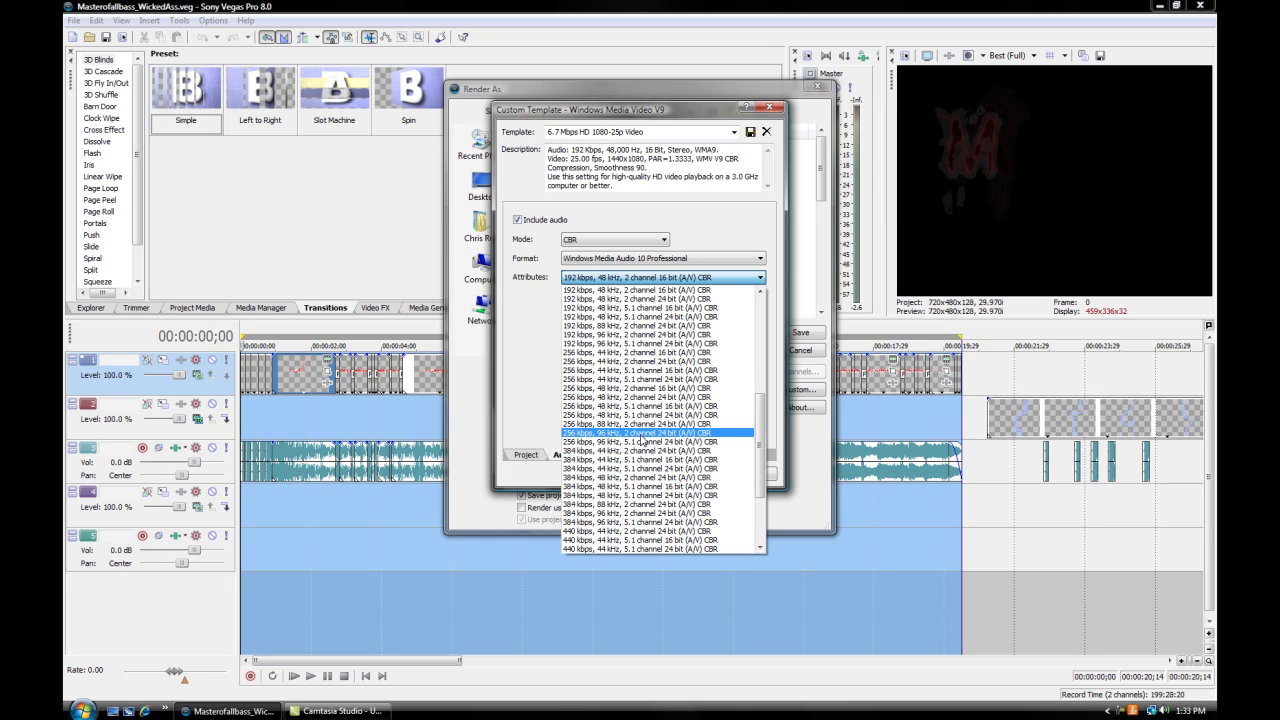
left_click(641, 433)
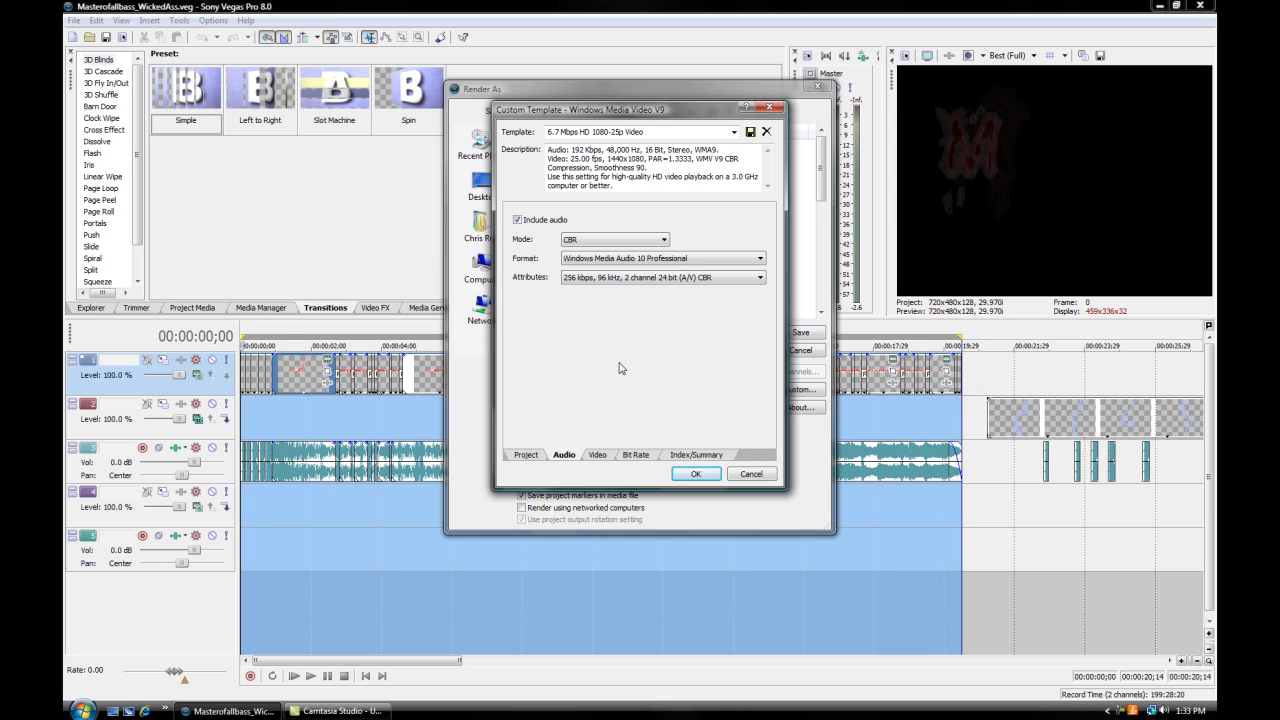
Step: Set the template video to 1280x720, square 1.000 pixel aspect ratio and 29.970 (NTSC) fps
left_click(598, 456)
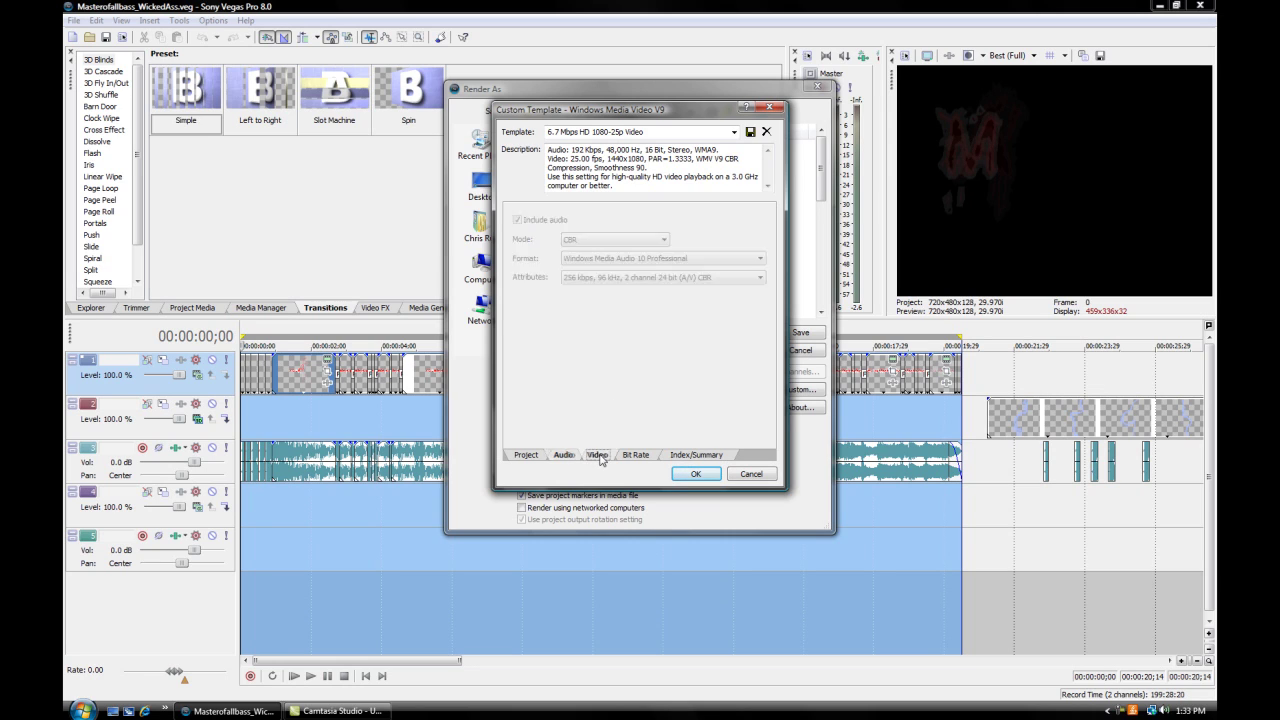
left_click(710, 259)
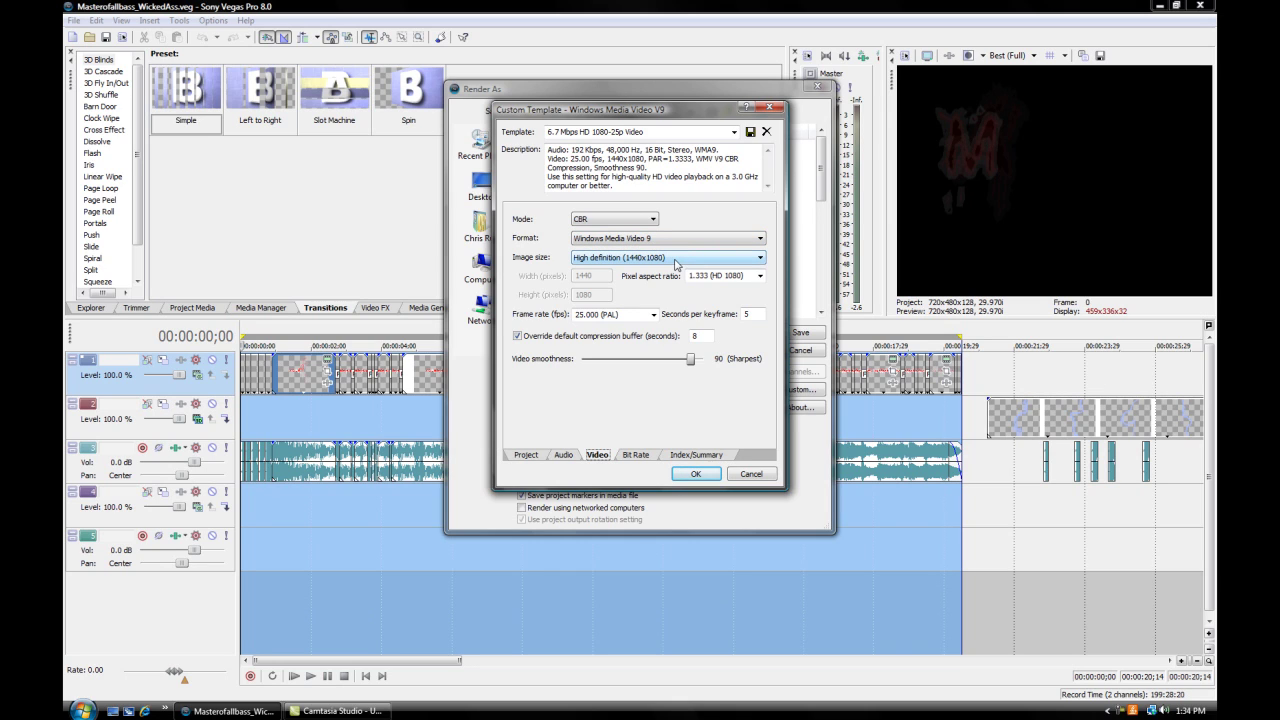
left_click(676, 263)
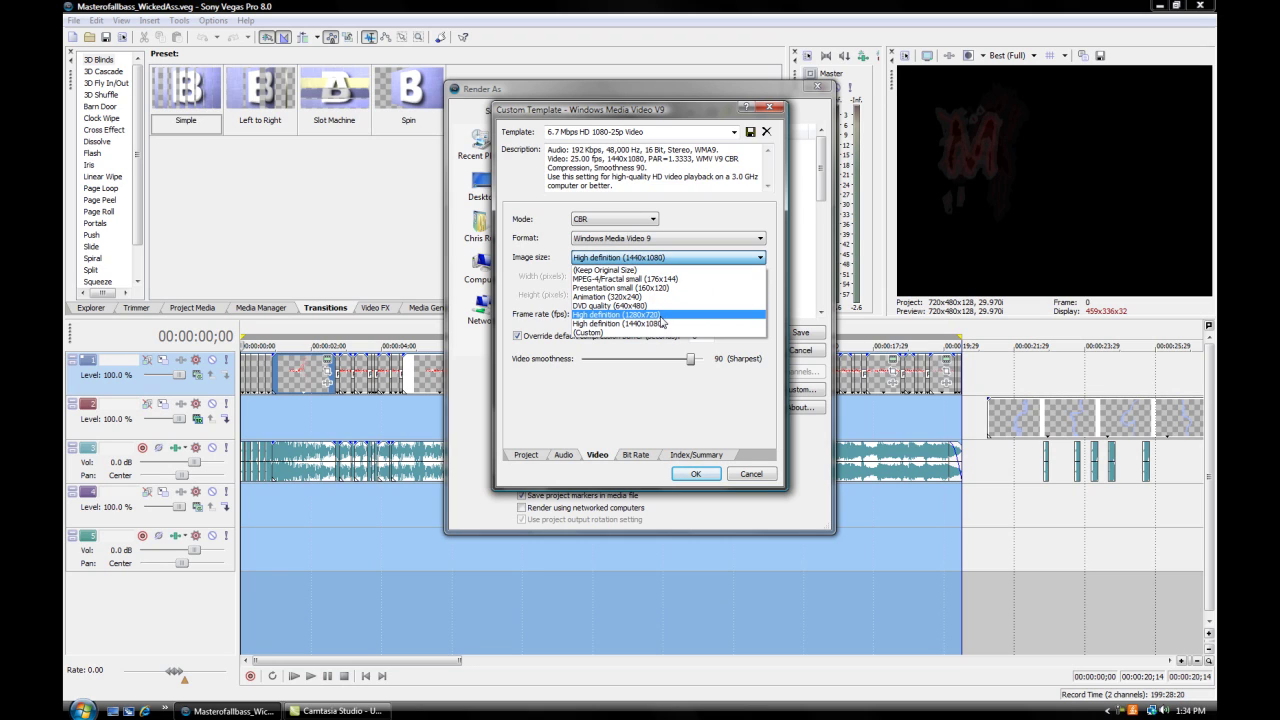
left_click(660, 316)
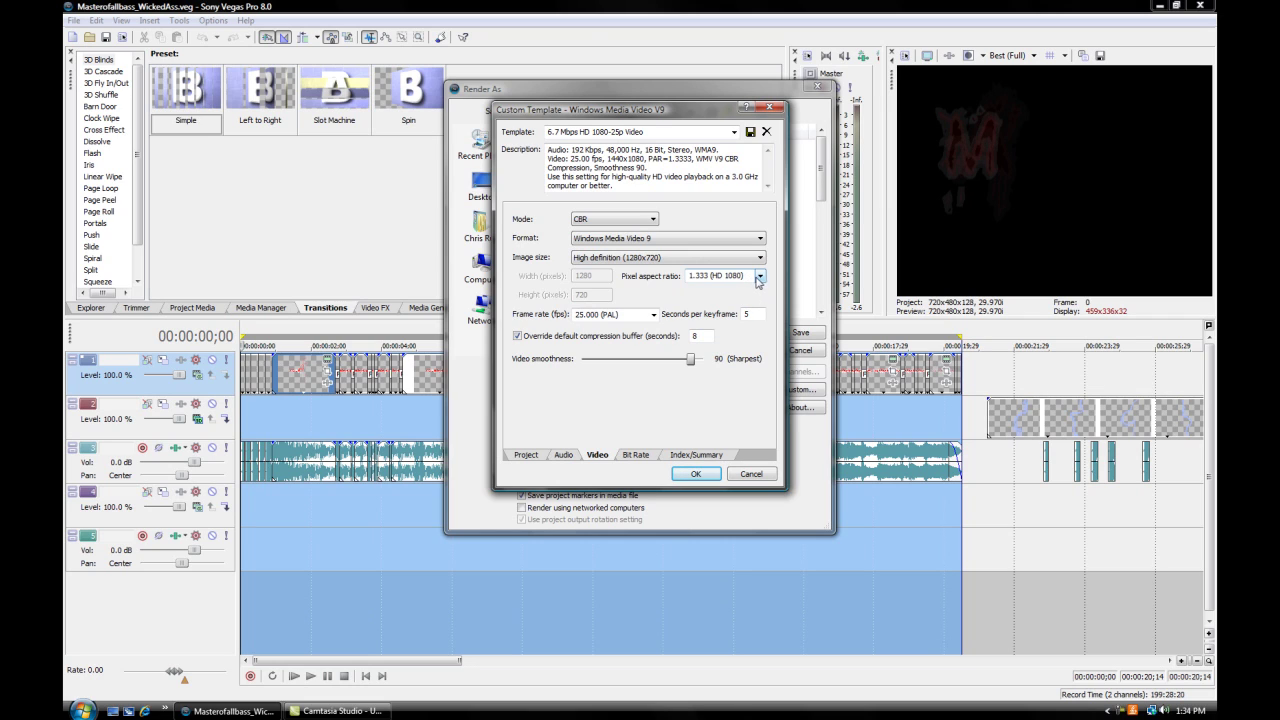
left_click(759, 277)
left_click(748, 290)
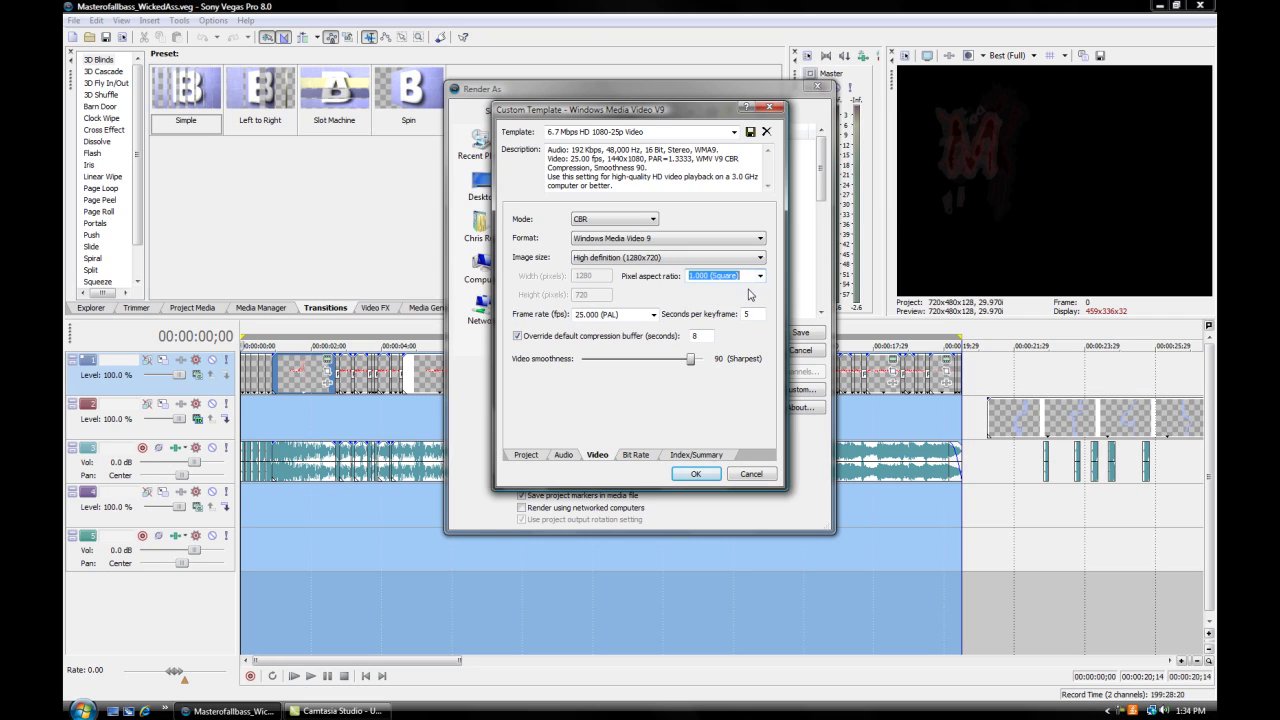
left_click(654, 316)
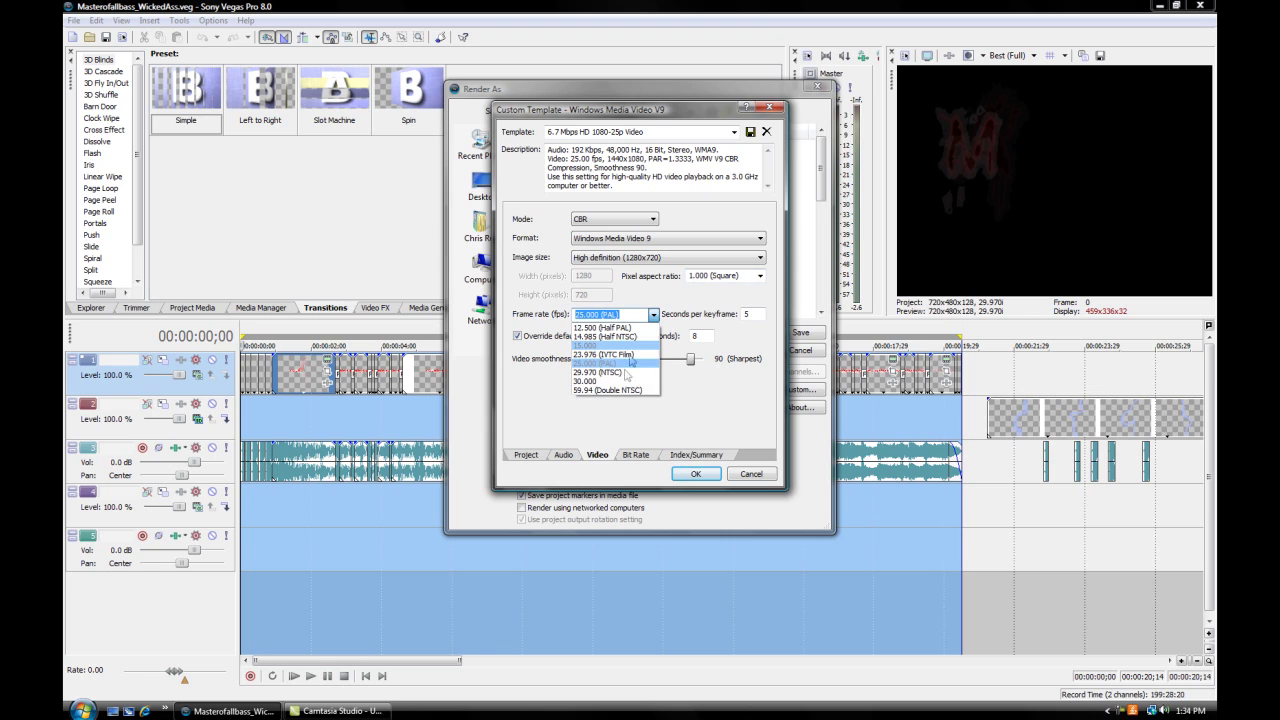
left_click(625, 373)
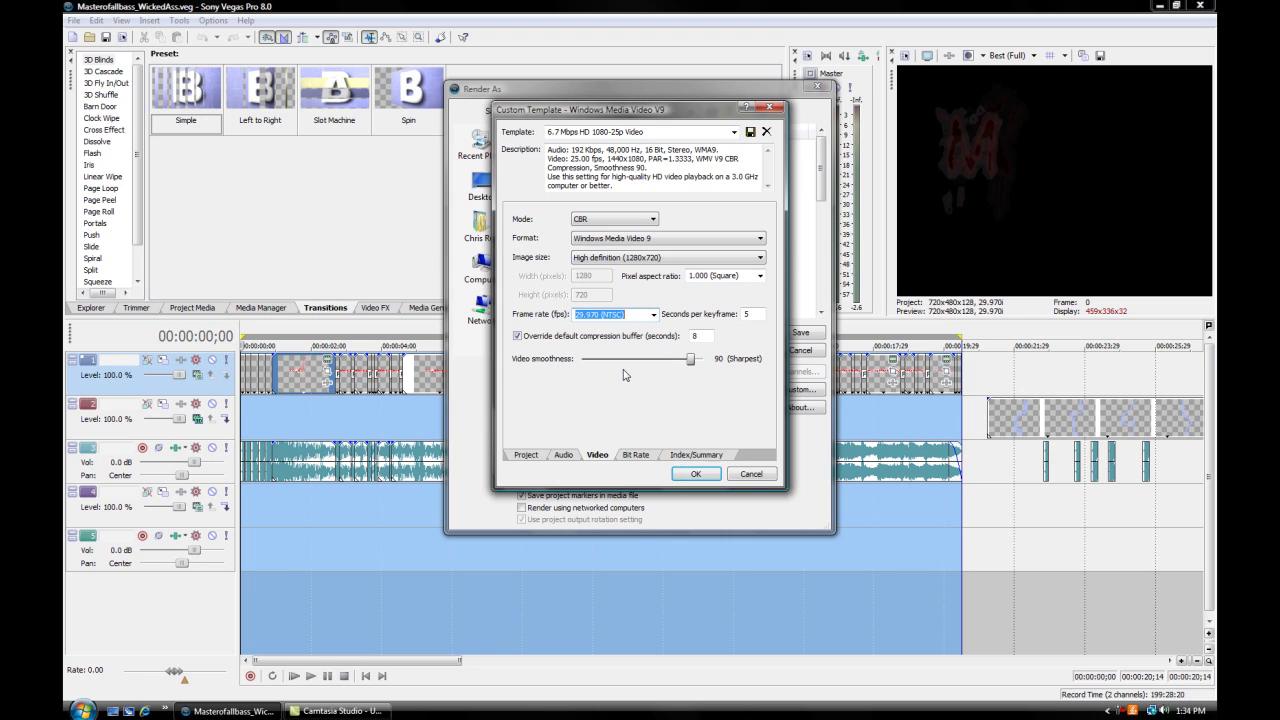
Step: Save the customised settings as the HD Youtube template, past the built-in template warning
left_click(751, 133)
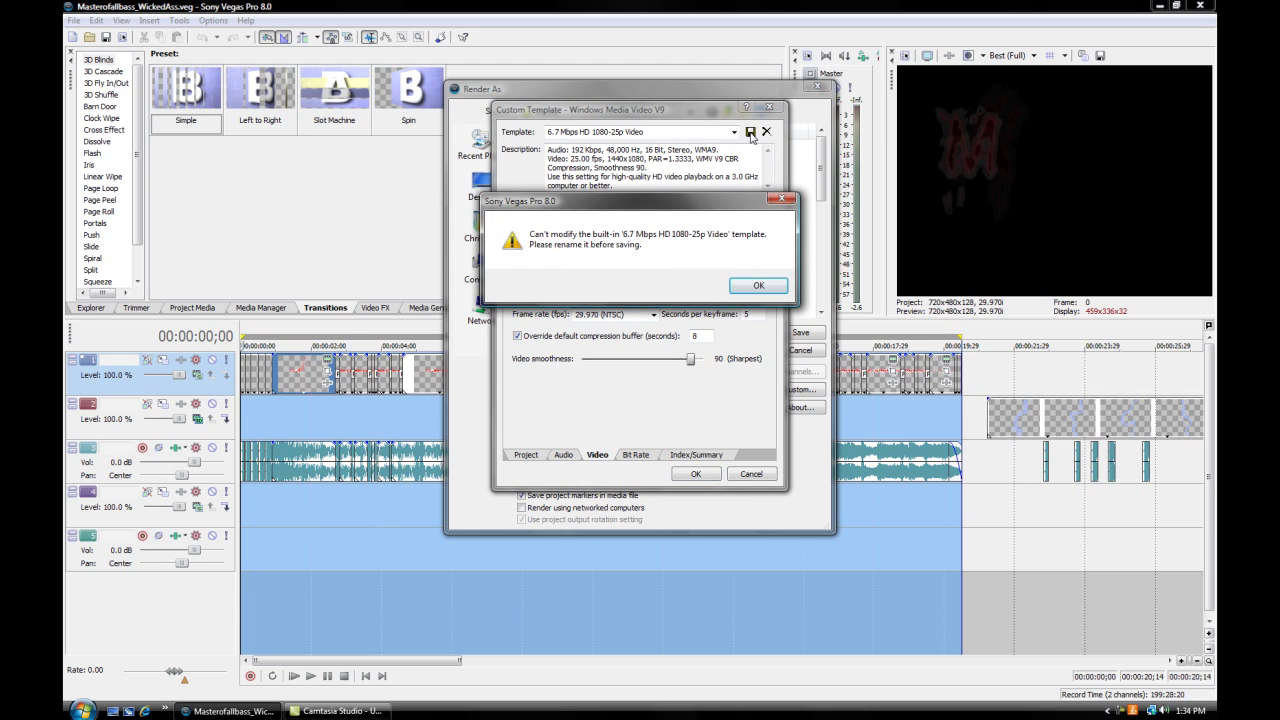
left_click(758, 285)
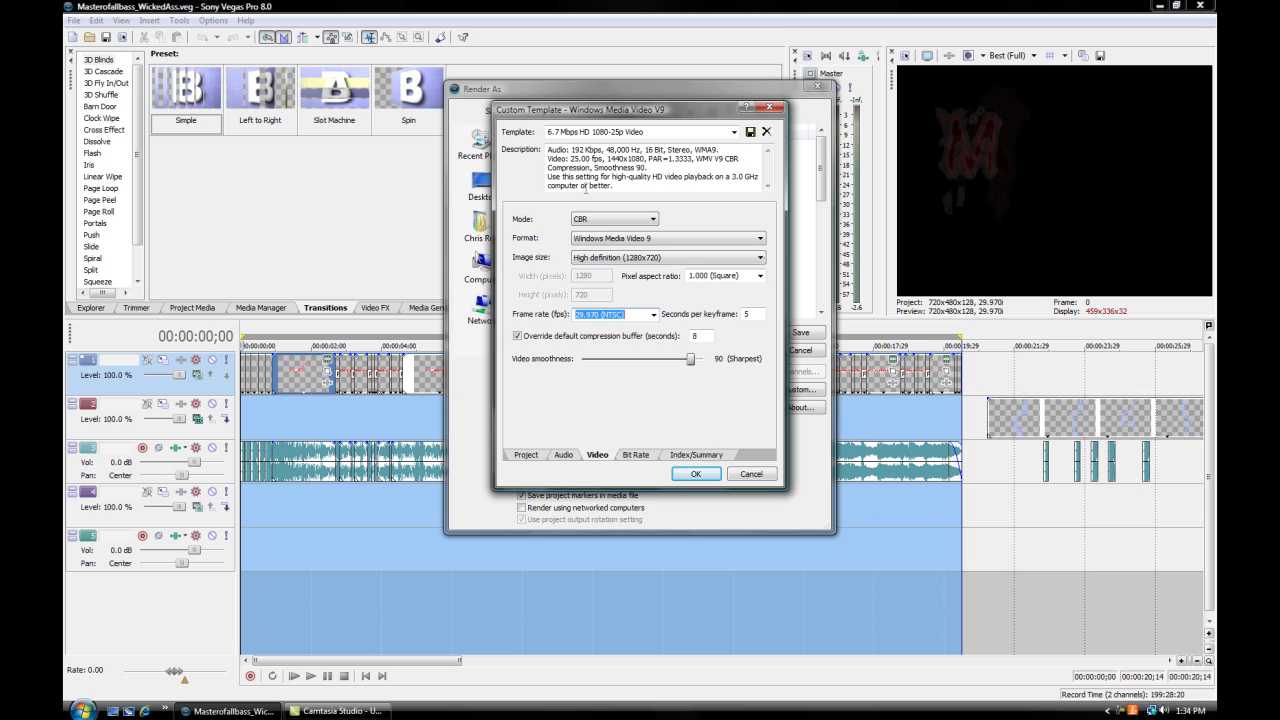
left_click(694, 476)
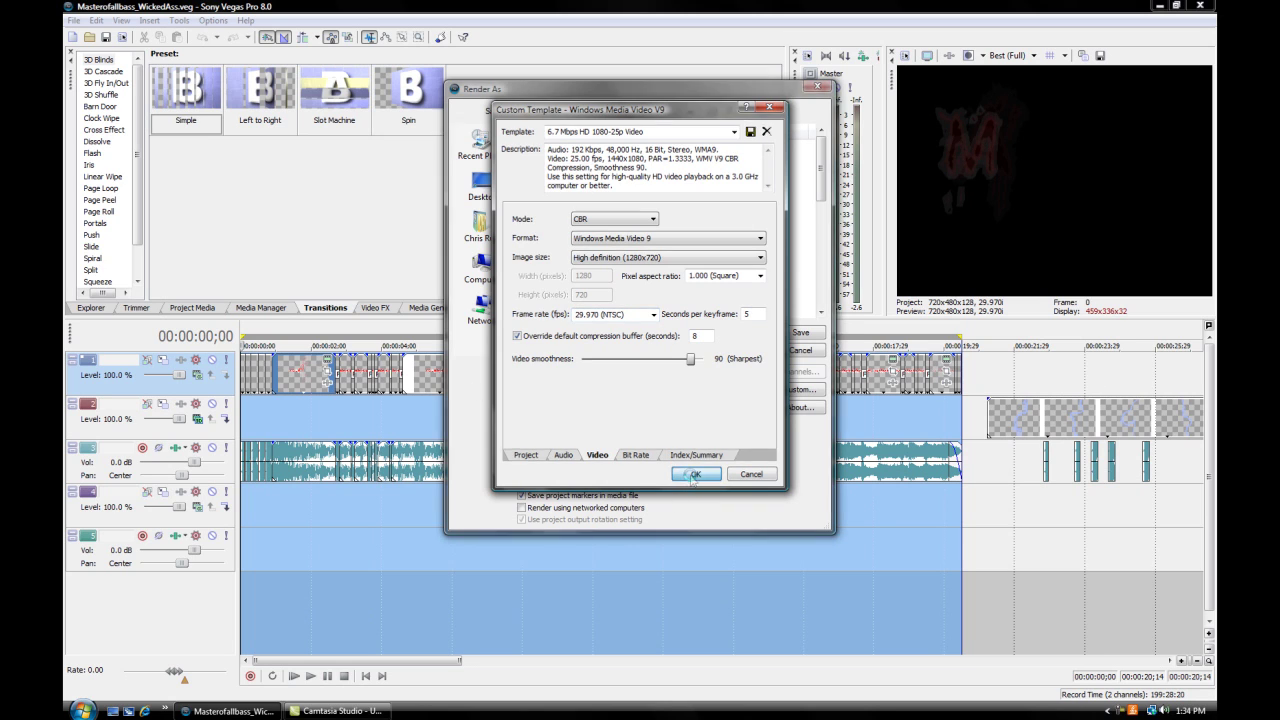
Step: Select the HD Youtube template and confirm its video is 1280x720 at 29.970 fps
left_click(737, 393)
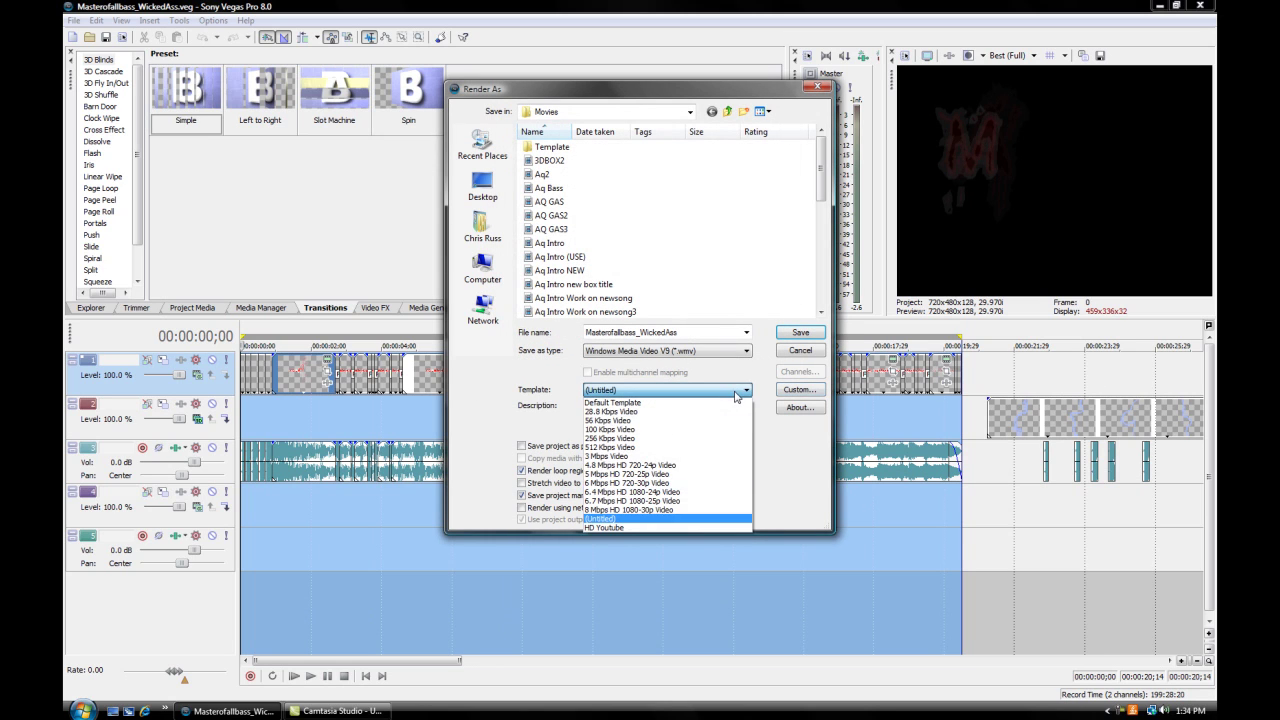
left_click(598, 528)
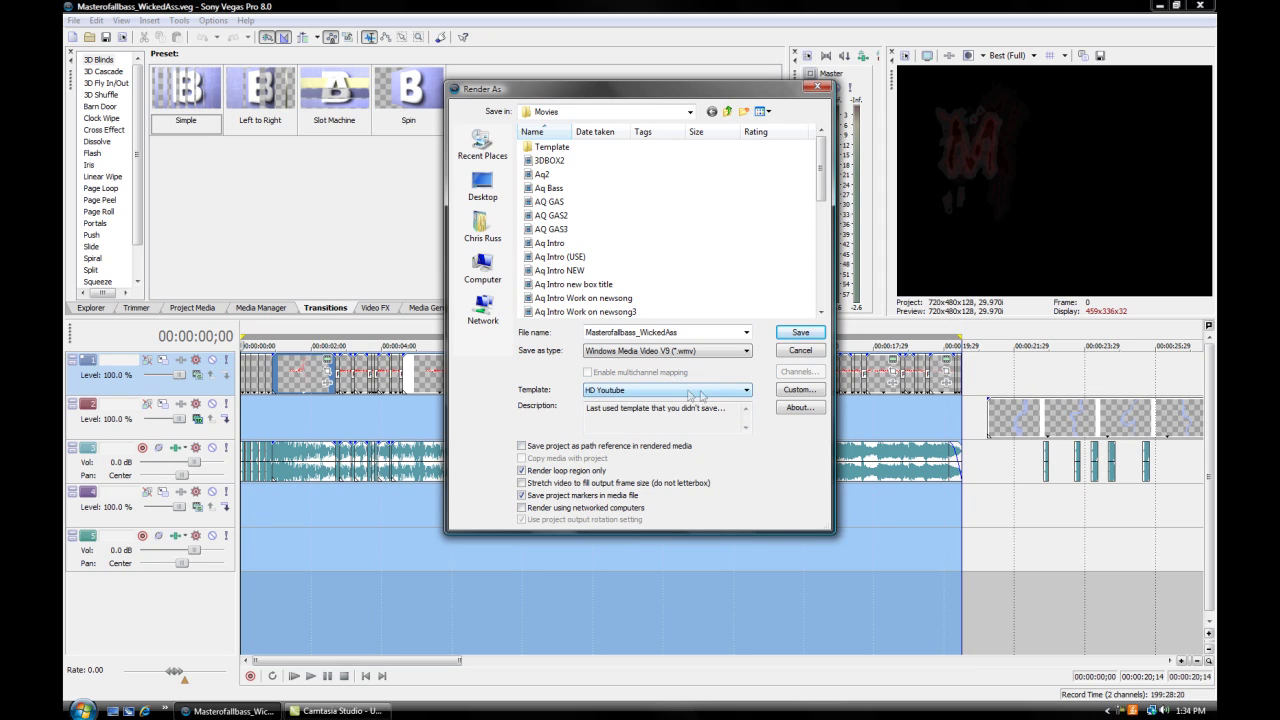
left_click(800, 389)
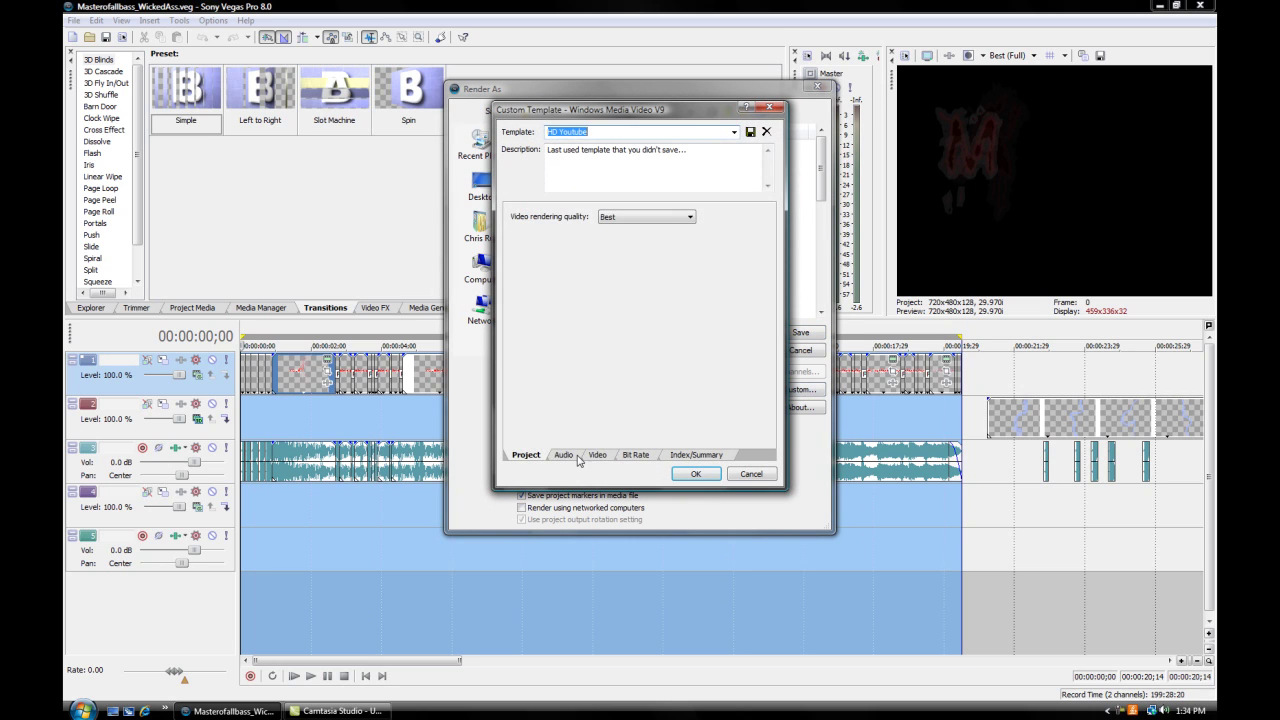
left_click(598, 455)
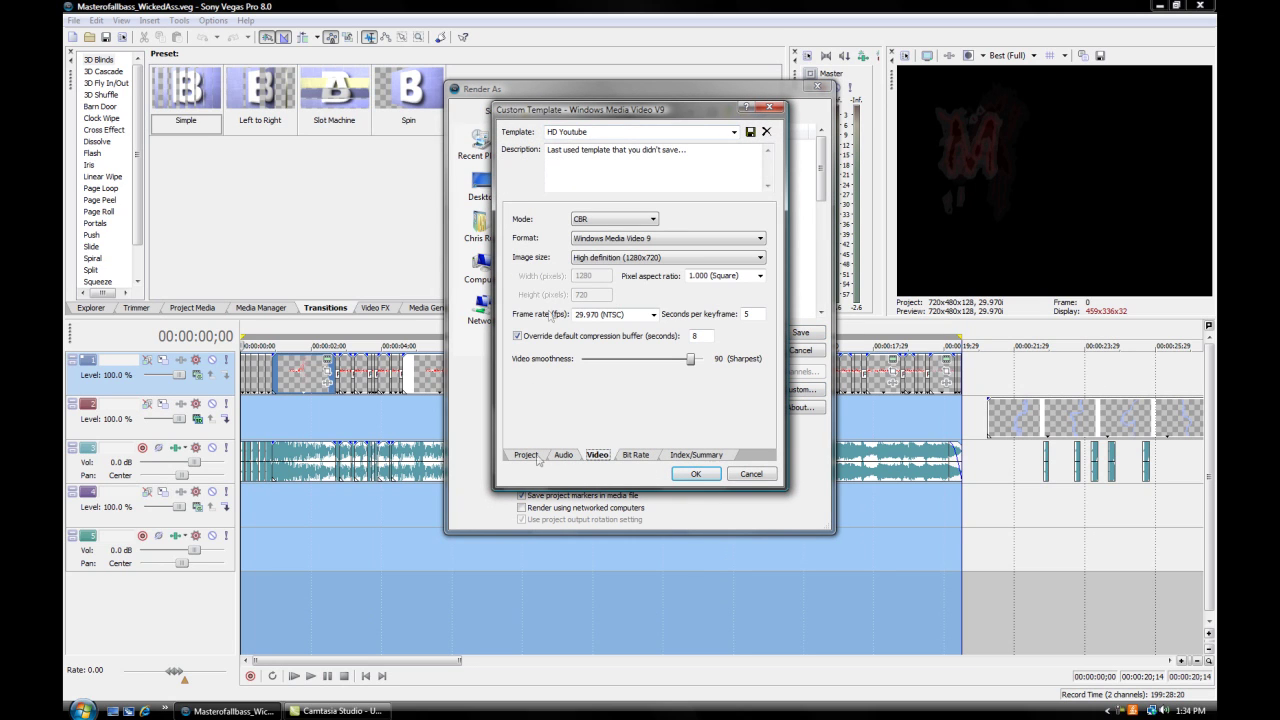
left_click(696, 474)
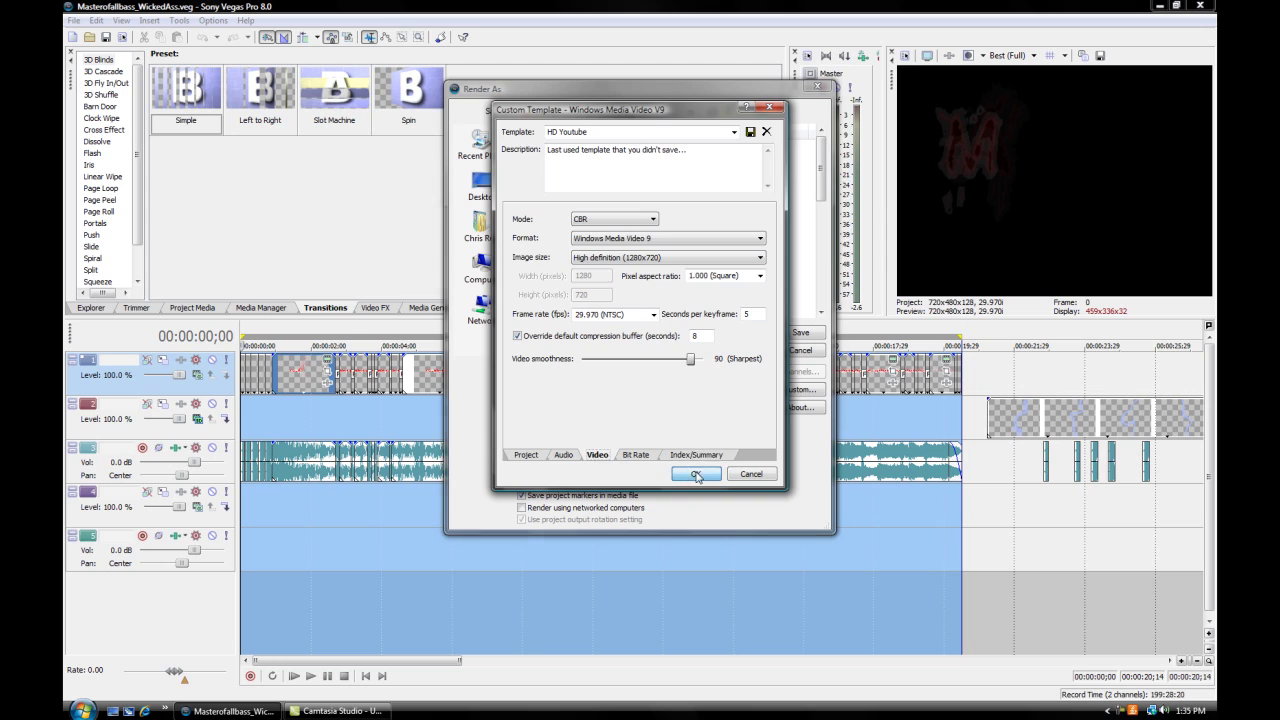